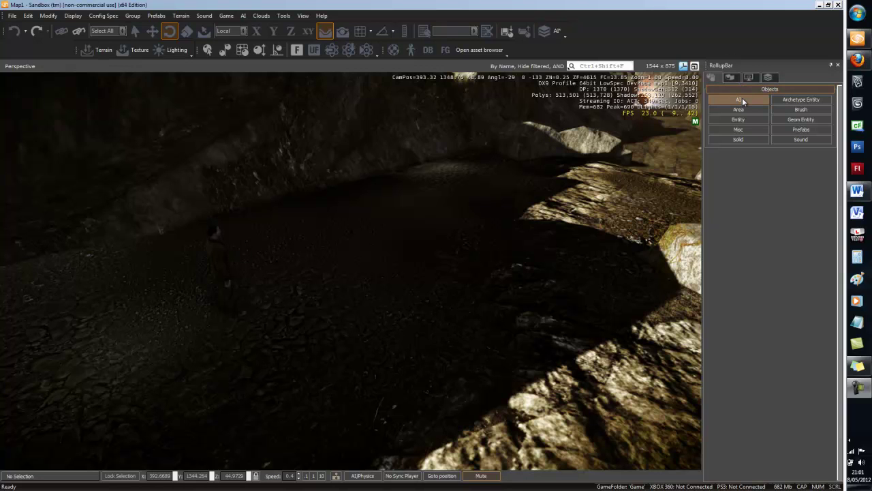
# Step: Fly deeper into the cave, browse Entity > AI > Grunt, then list the AI object types
pyautogui.press('w')
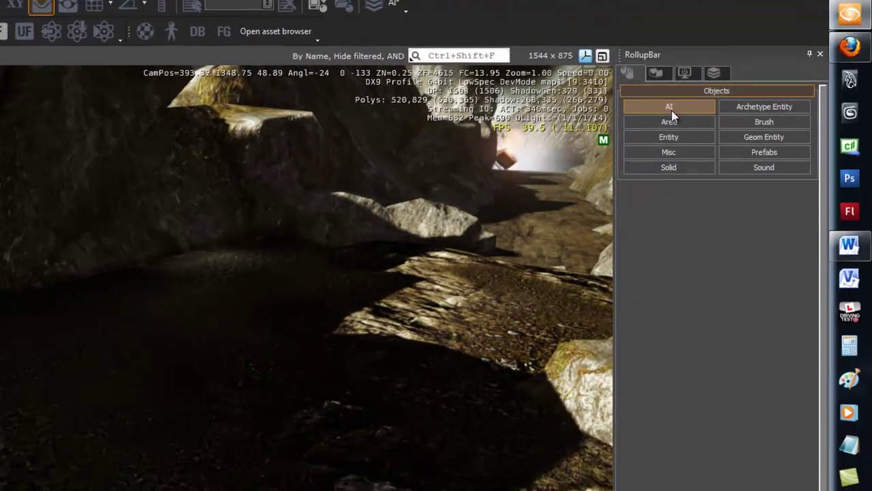
pyautogui.click(678, 143)
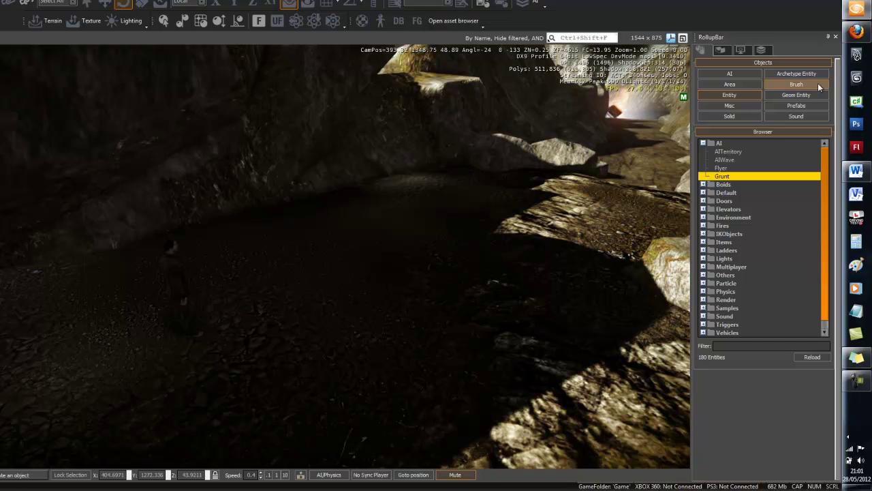
pyautogui.click(736, 70)
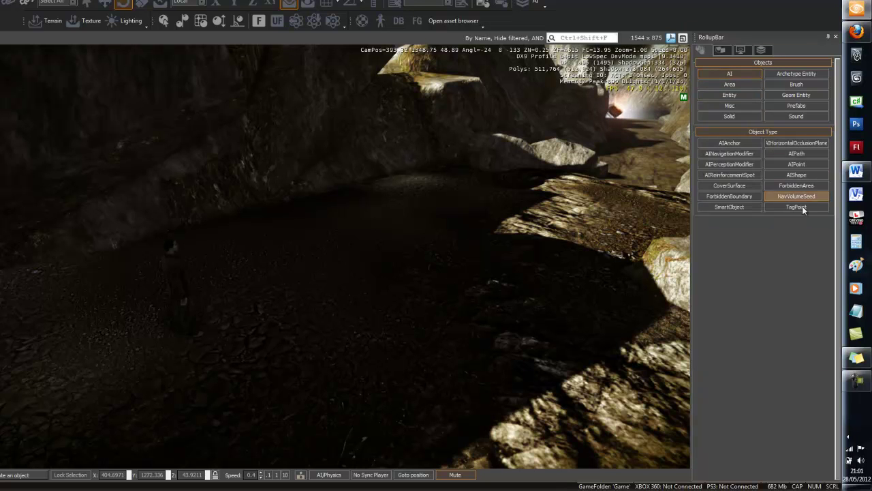
# Step: Cancel a pending AIPath placement, show name labels and helpers, and look around the cave
pyautogui.click(798, 153)
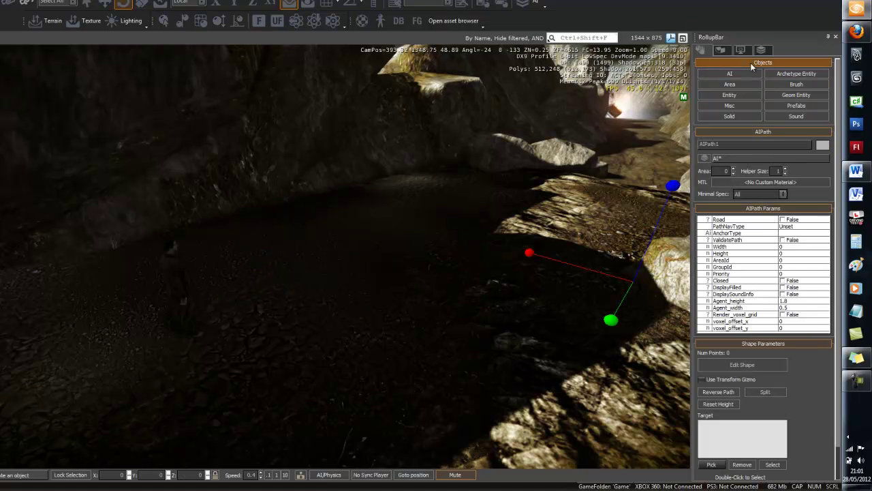
pyautogui.click(730, 72)
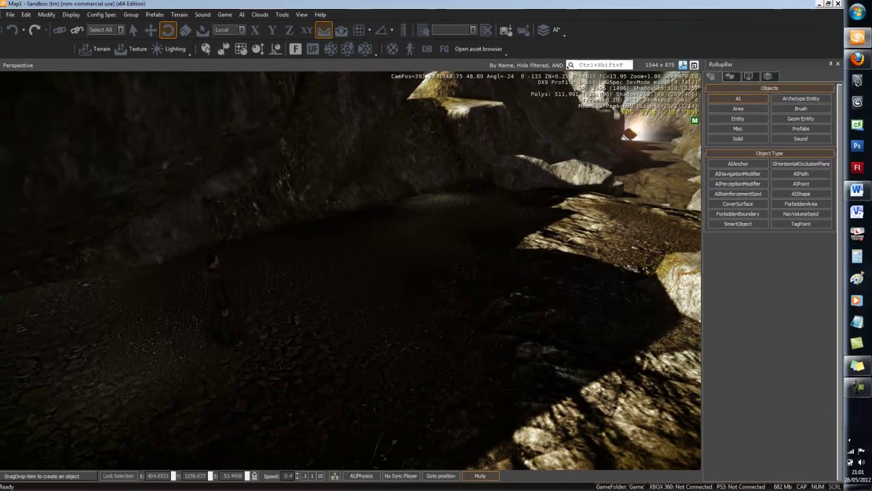
pyautogui.click(682, 64)
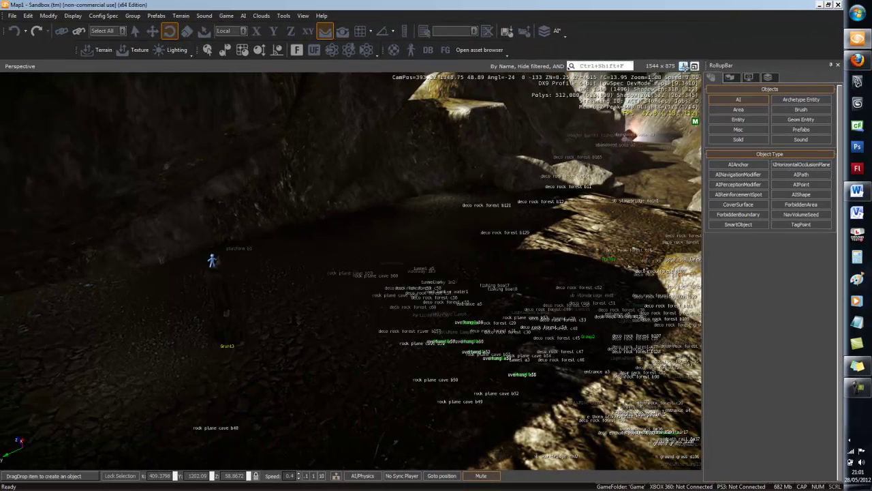
pyautogui.moveTo(457, 230); pyautogui.dragTo(456, 229, button='right')
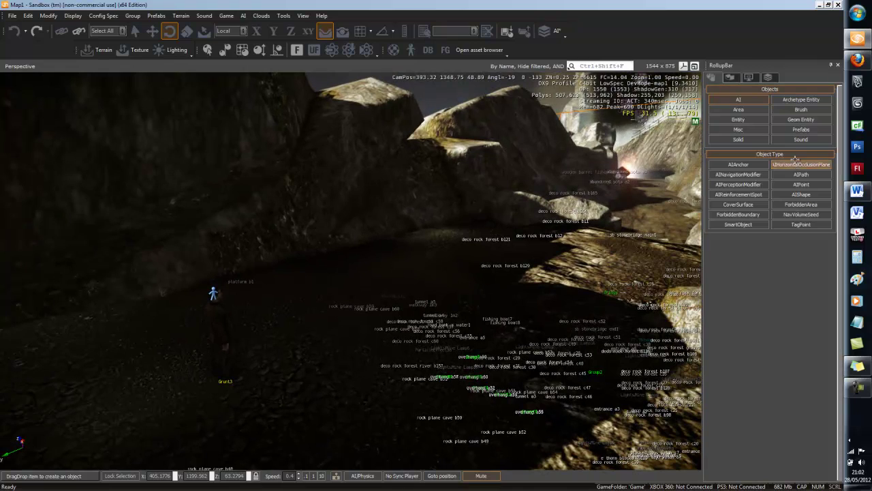
pyautogui.moveTo(455, 266)
pyautogui.mouseDown(button='right')
pyautogui.moveTo(461, 269)
pyautogui.moveTo(455, 266)
pyautogui.mouseUp(button='right')
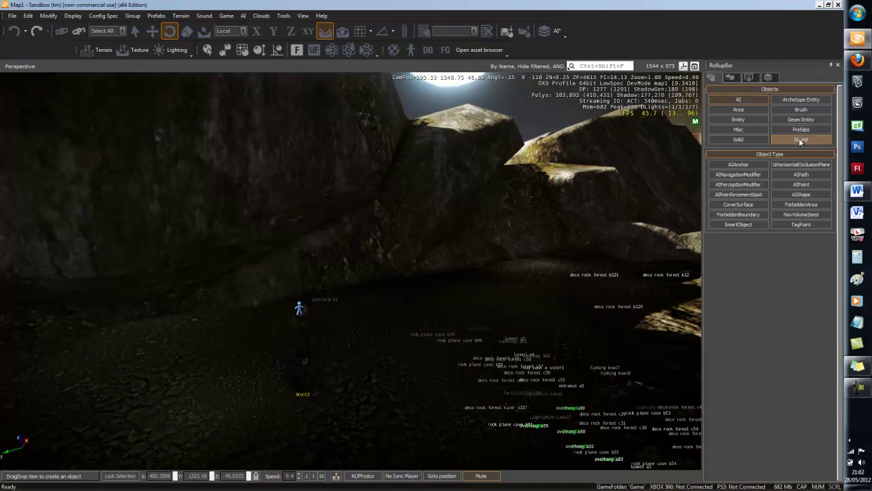
# Step: Draw a 17-point AIPath1 loop across the cave floor beside Grunt3
pyautogui.click(802, 174)
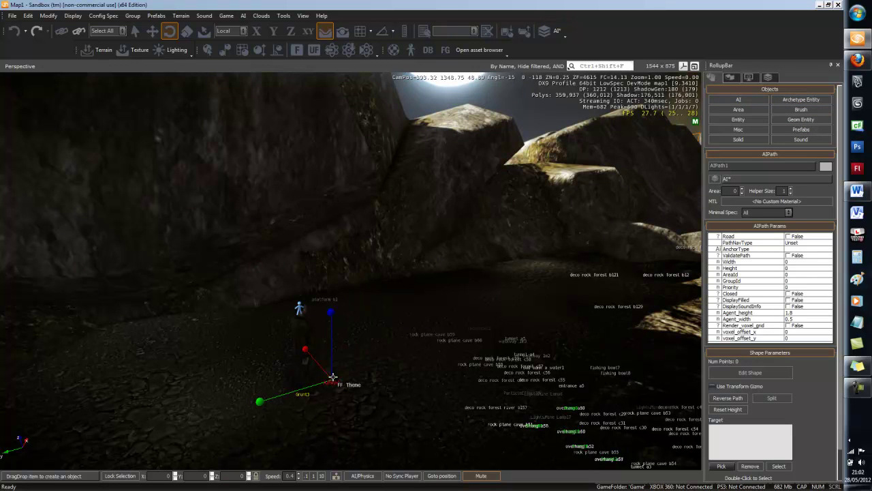
pyautogui.click(333, 376)
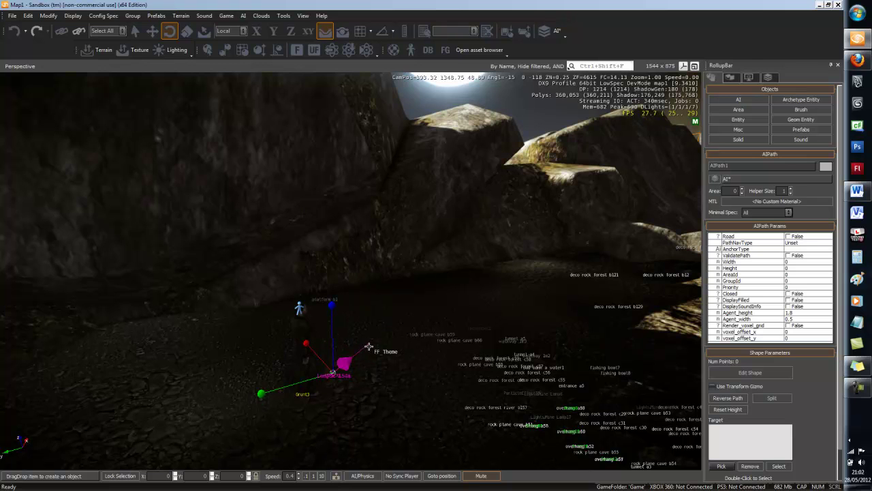
pyautogui.click(365, 343)
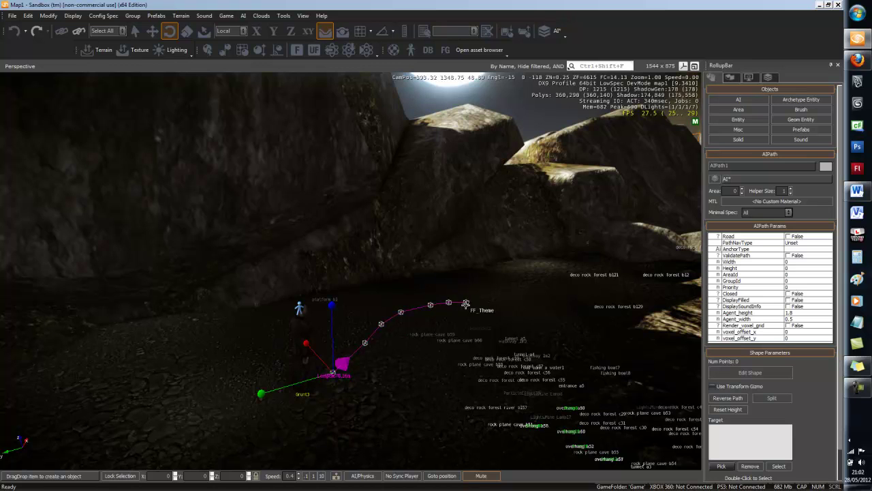
pyautogui.click(490, 304)
pyautogui.click(511, 311)
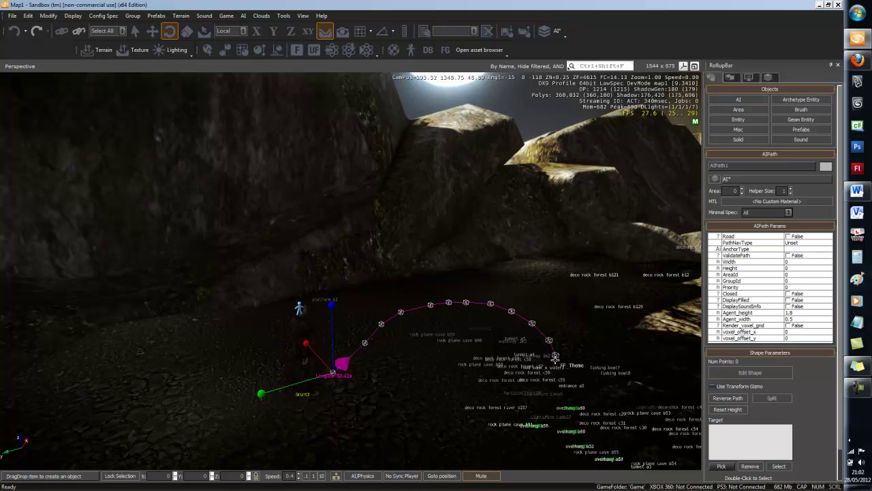
pyautogui.click(556, 357)
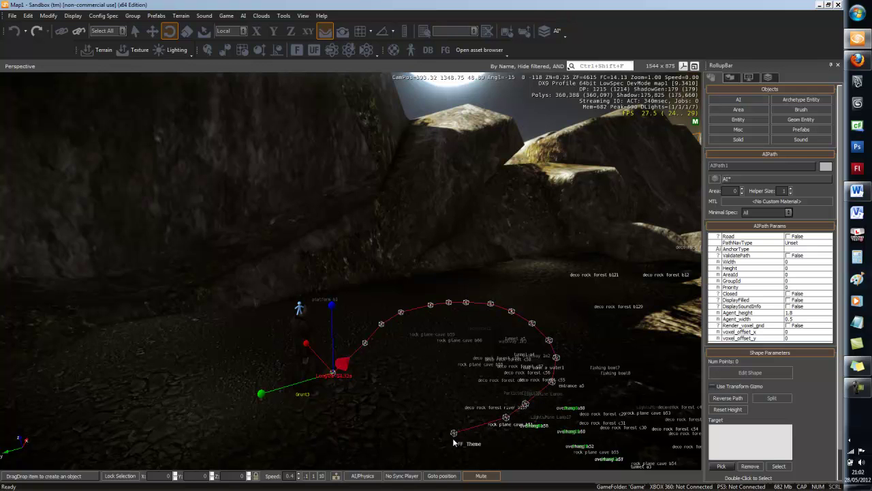
pyautogui.doubleClick(387, 455)
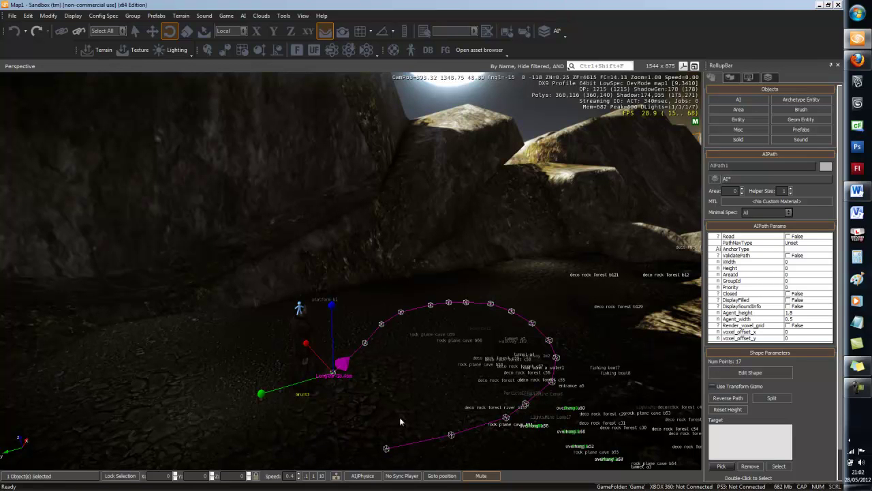
pyautogui.moveTo(304, 256); pyautogui.dragTo(392, 345, button='right')
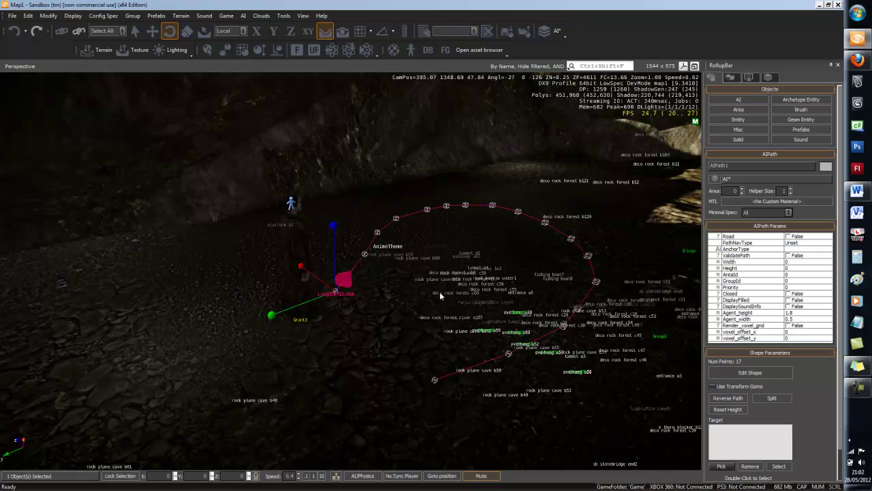
# Step: Switch to the Move tool, select Grunt3, and scroll its properties to the Flow Graph section
pyautogui.moveTo(439, 292); pyautogui.dragTo(453, 297, button='right')
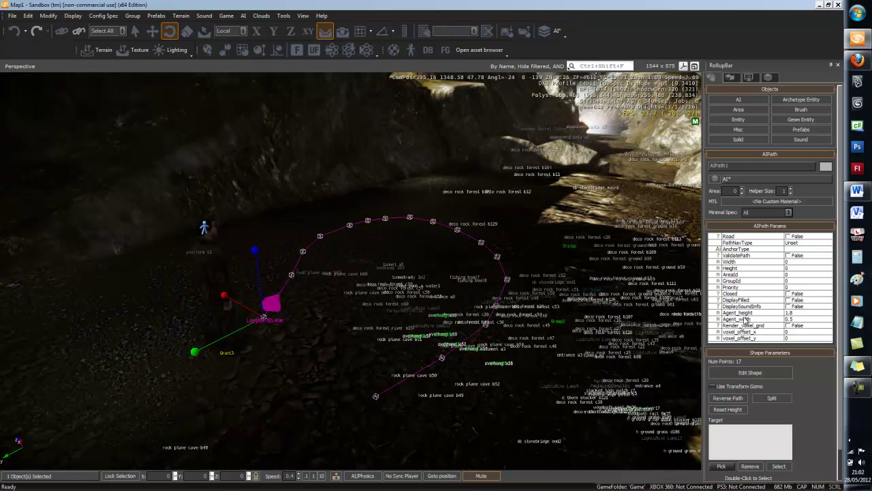
pyautogui.moveTo(840, 348); pyautogui.dragTo(840, 410)
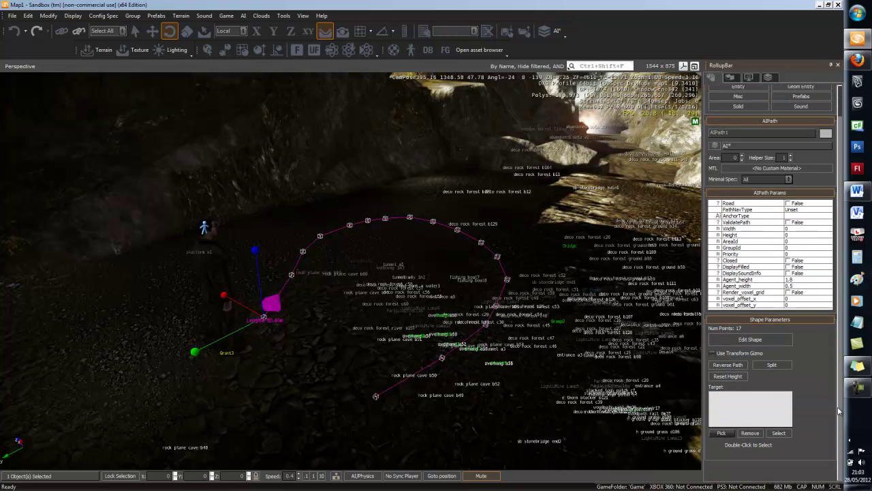
pyautogui.press('1')
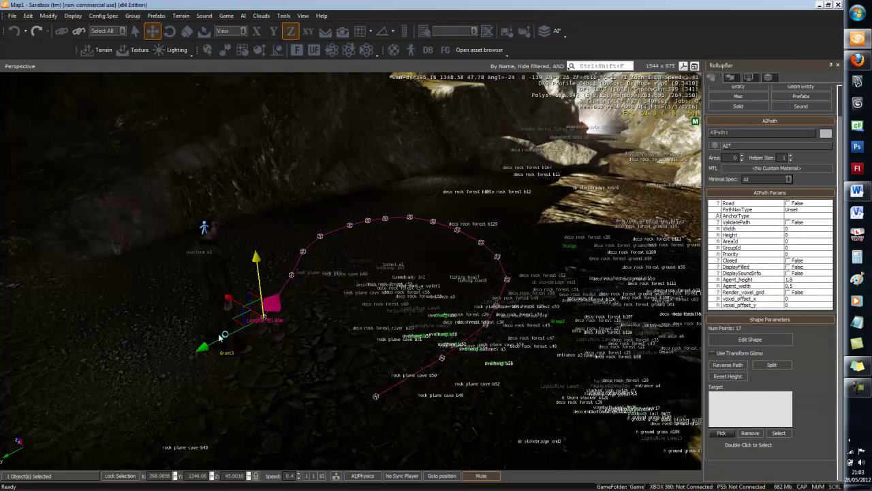
pyautogui.click(218, 263)
pyautogui.click(223, 271)
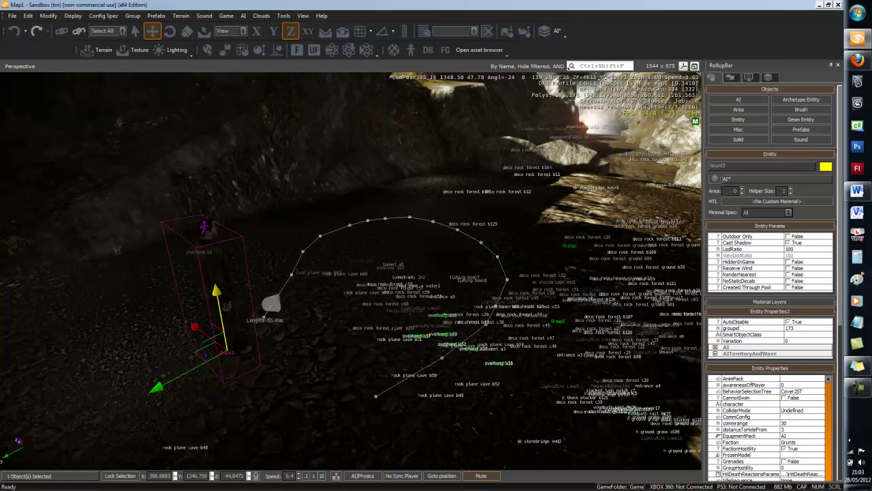
pyautogui.scroll(-6, 842, 315)
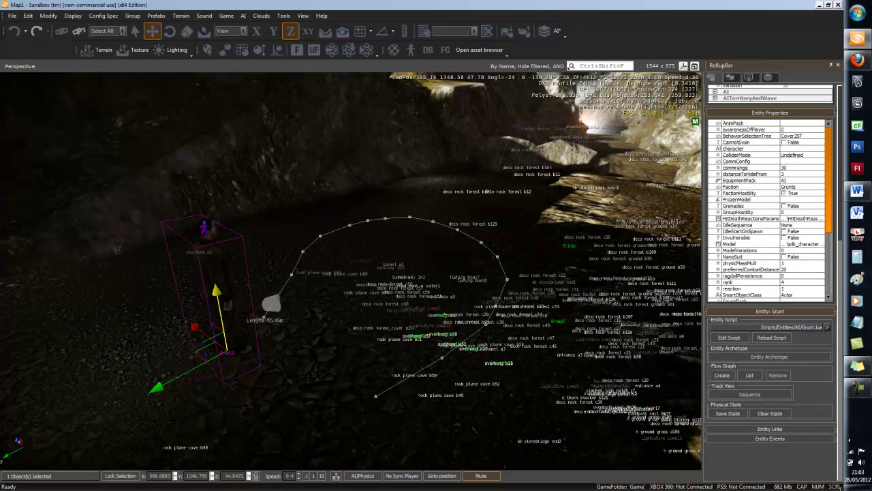
# Step: Create a flow graph for Grunt3 in a new group named newFlow
pyautogui.click(722, 375)
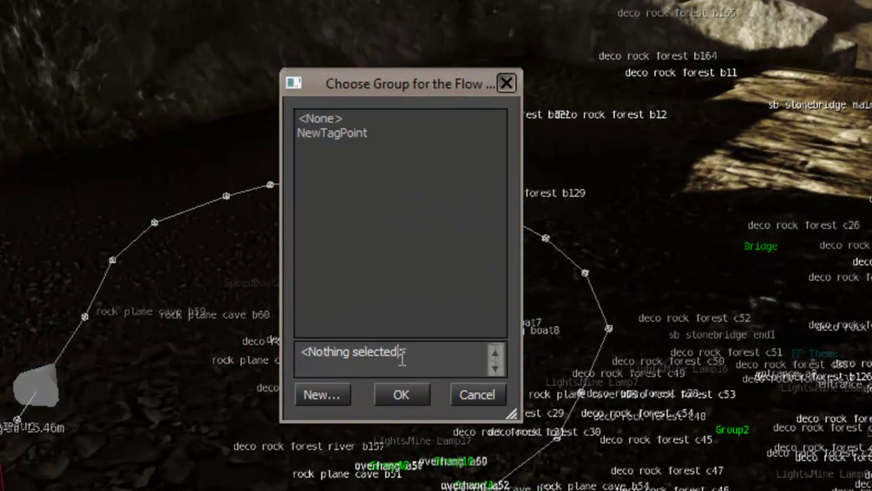
pyautogui.moveTo(403, 359); pyautogui.dragTo(293, 349)
pyautogui.click(337, 390)
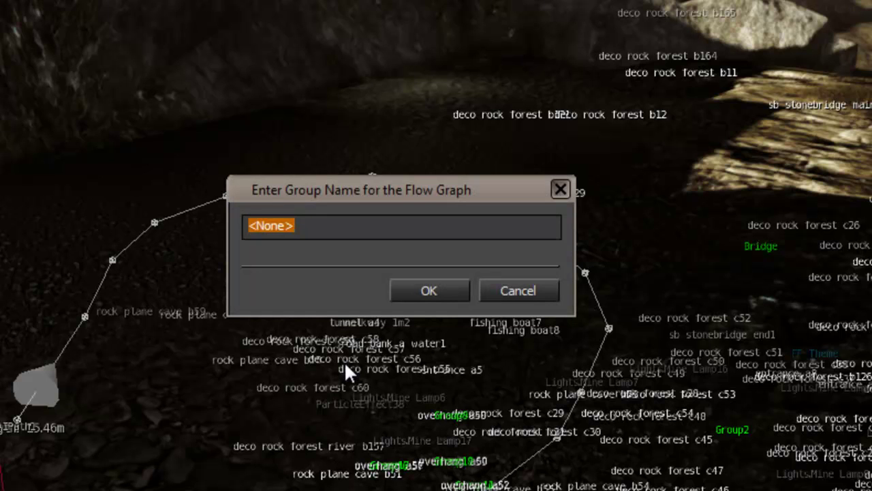
pyautogui.write('n')
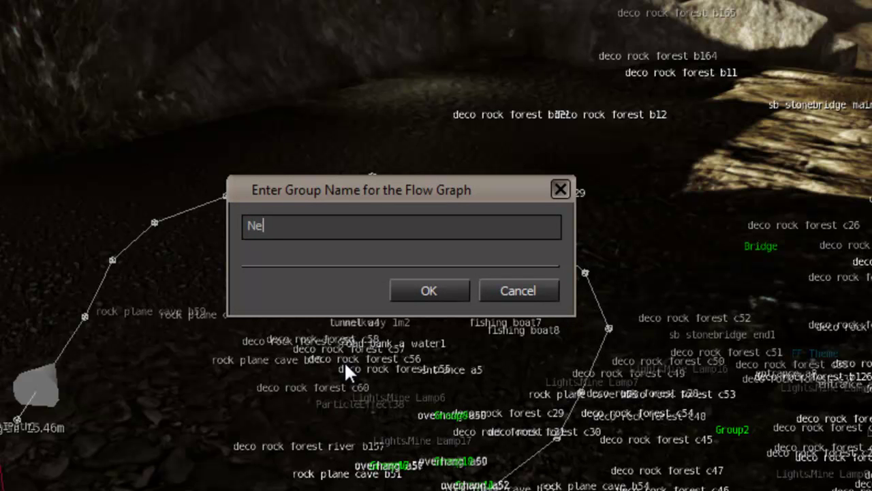
pyautogui.write('ewFlow')
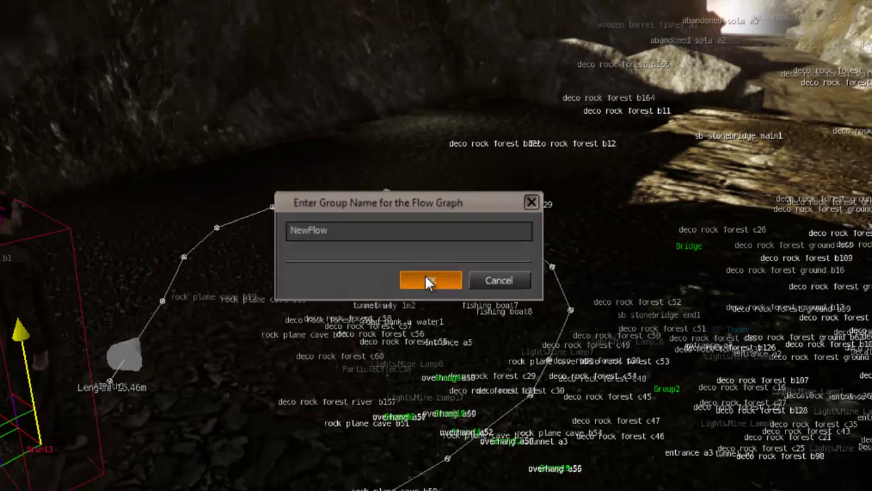
pyautogui.click(428, 280)
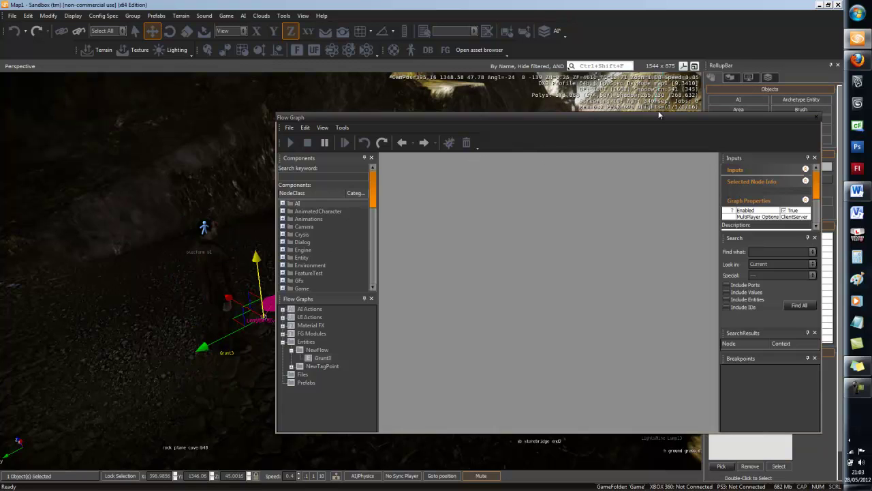
# Step: Dock the Flow Graph editor at the bottom and rename AIPath1 to NewPath
pyautogui.moveTo(658, 116); pyautogui.dragTo(450, 122)
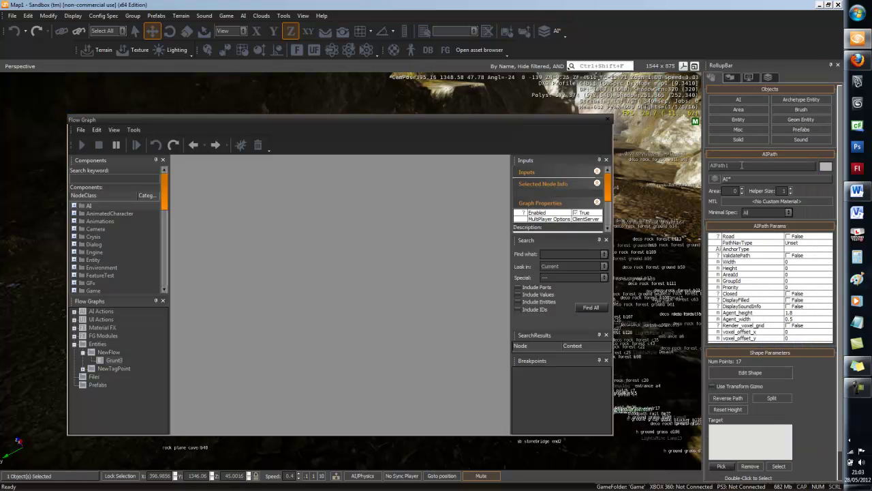
pyautogui.moveTo(603, 123); pyautogui.dragTo(586, 85)
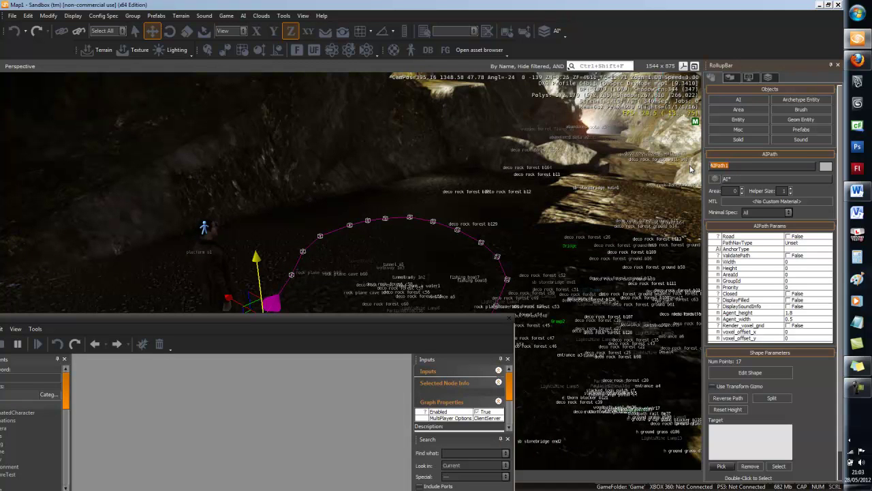
pyautogui.write('NewPath')
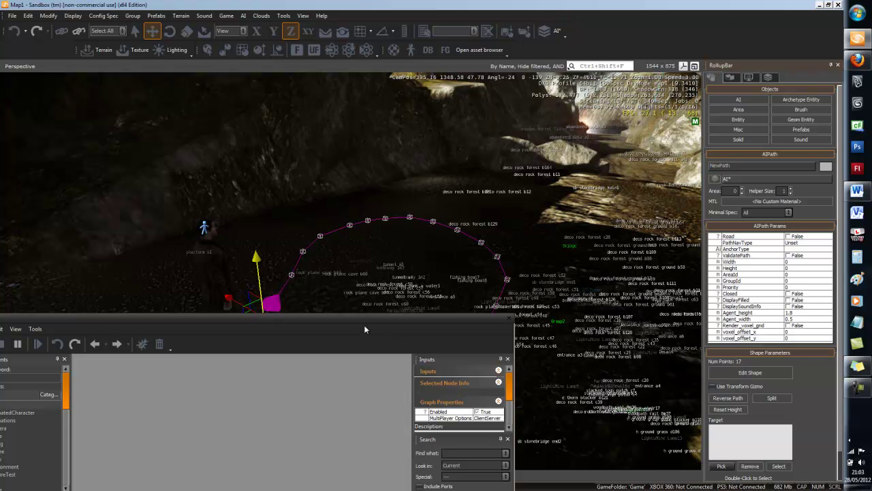
# Step: Float the Flow Graph editor over the viewport and add a Start node
pyautogui.moveTo(364, 317); pyautogui.dragTo(503, 135)
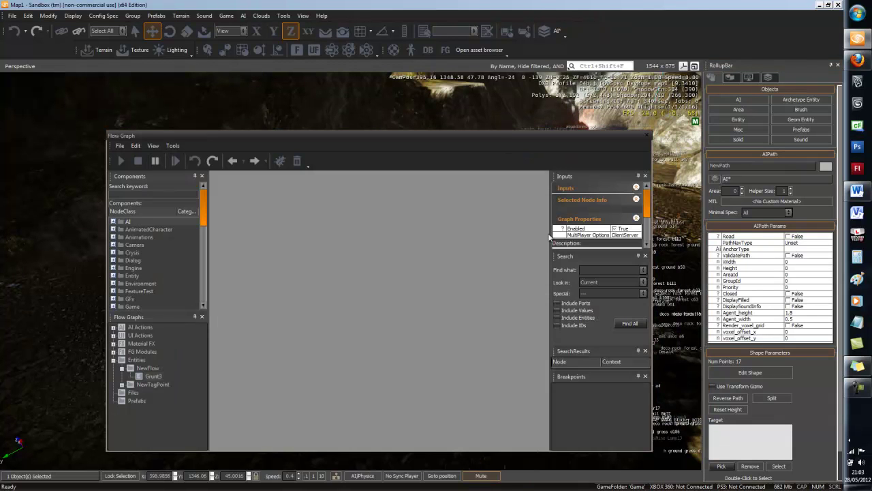
pyautogui.rightClick(276, 225)
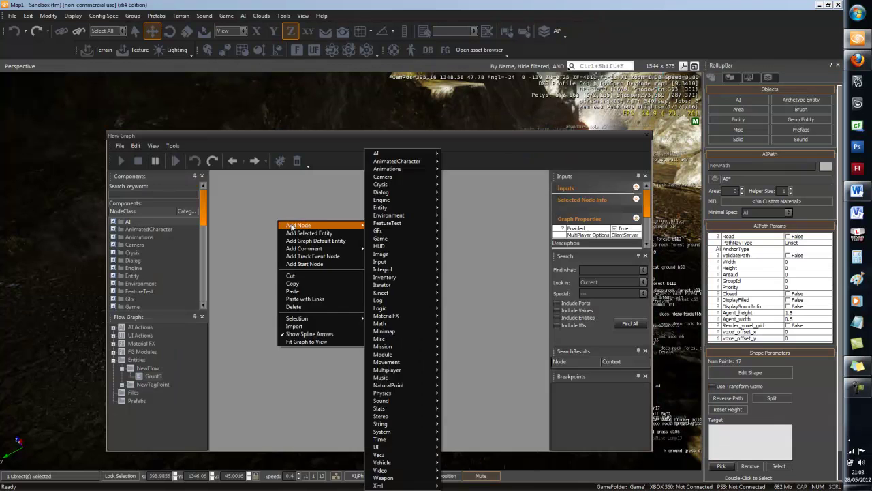
pyautogui.click(334, 266)
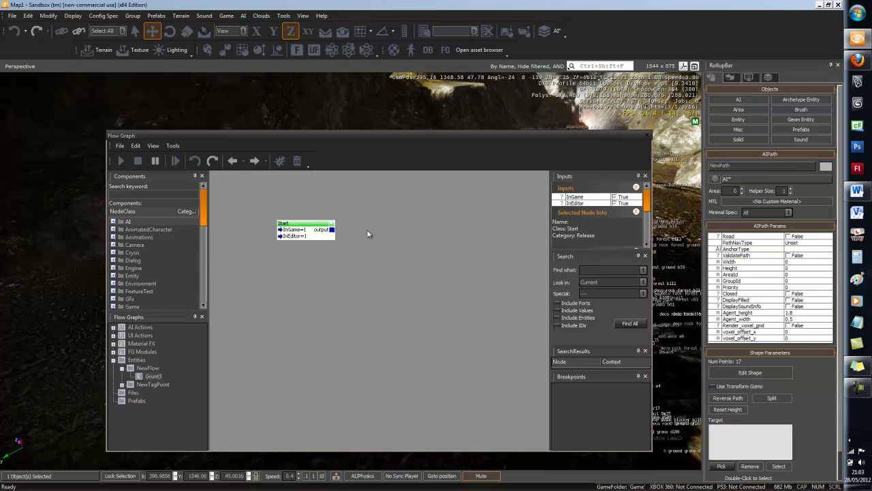
# Step: Add an AI:AIFollowPath node to the graph from the AI node category
pyautogui.rightClick(417, 211)
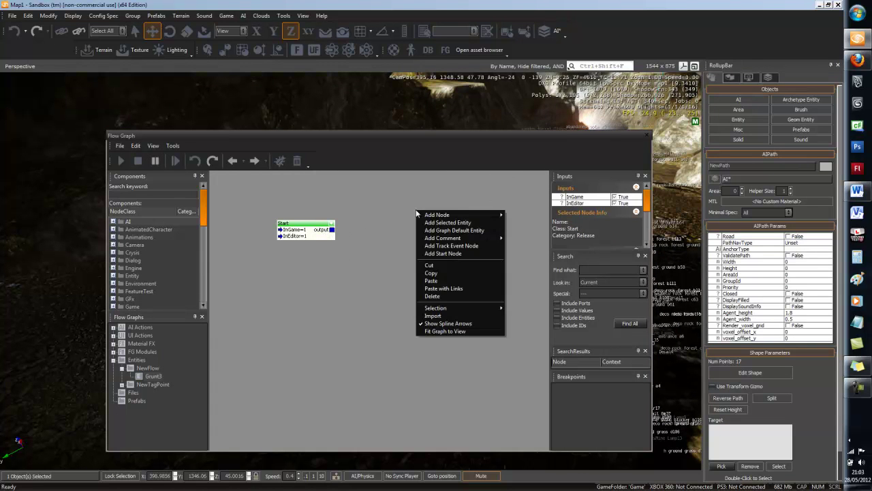
pyautogui.moveTo(433, 215)
pyautogui.moveTo(571, 157)
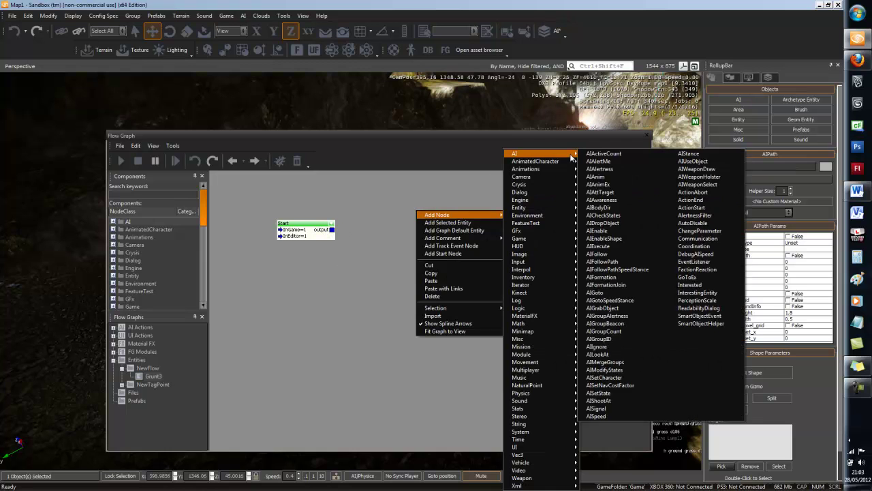
pyautogui.click(607, 262)
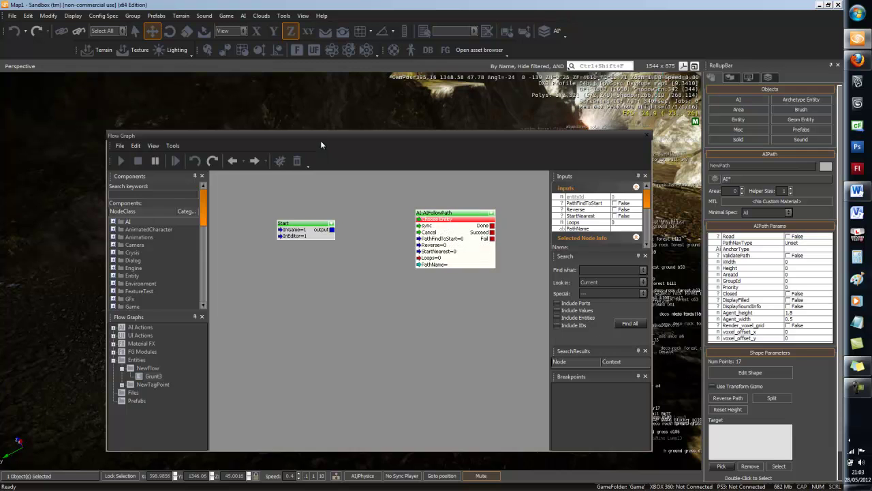
# Step: Select Grunt3 and assign the graph entity to the AIFollowPath node
pyautogui.moveTo(328, 134); pyautogui.dragTo(367, 256)
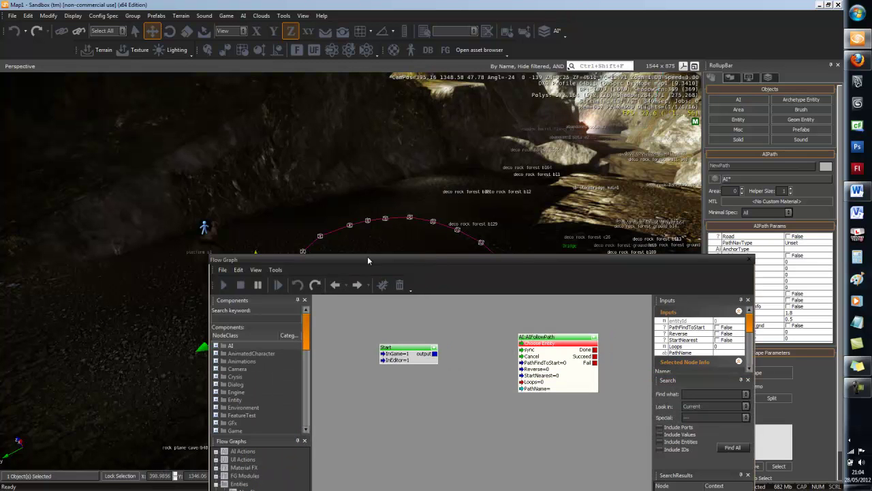
pyautogui.click(209, 225)
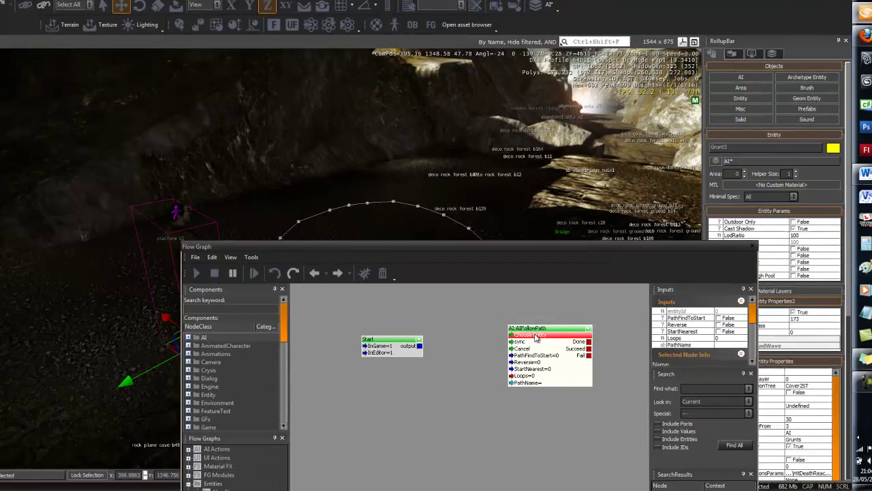
pyautogui.rightClick(544, 342)
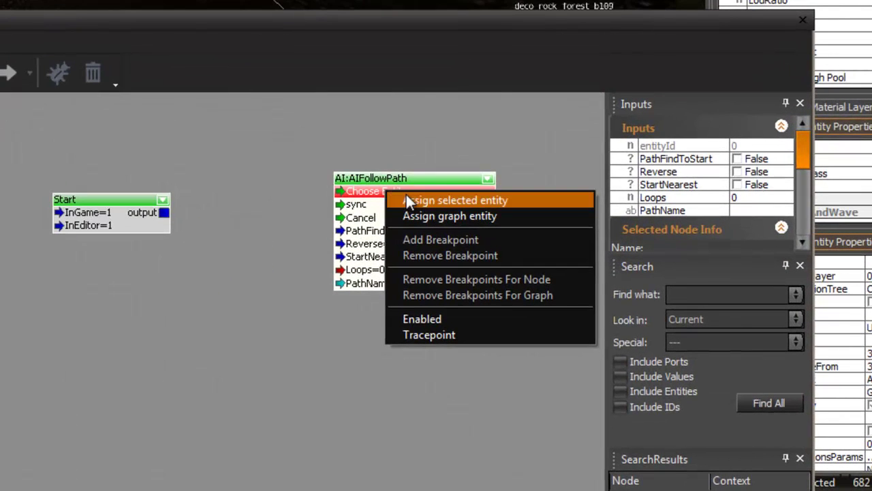
pyautogui.click(407, 198)
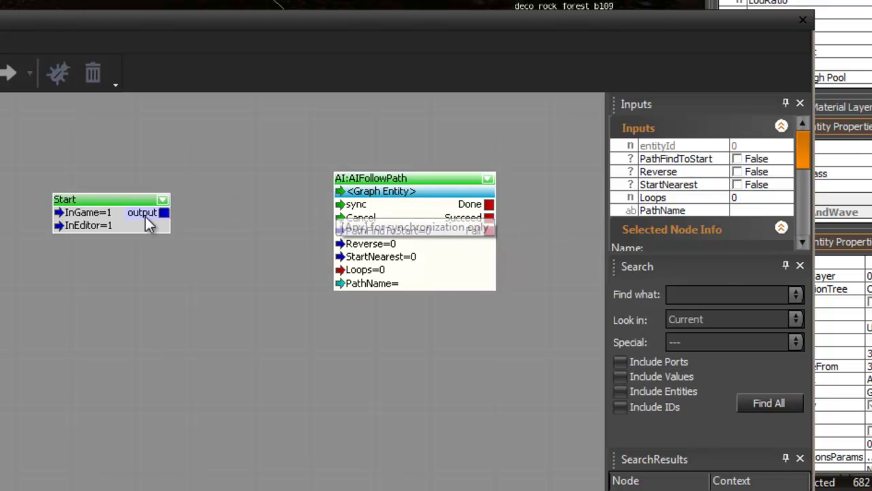
# Step: Wire the Start node's output to the AIFollowPath sync input
pyautogui.moveTo(166, 212); pyautogui.dragTo(248, 213)
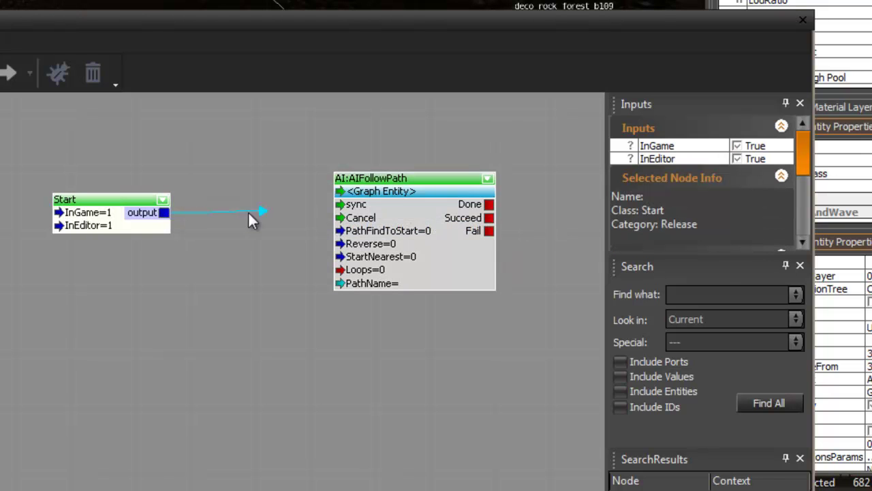
pyautogui.moveTo(344, 214); pyautogui.dragTo(346, 213)
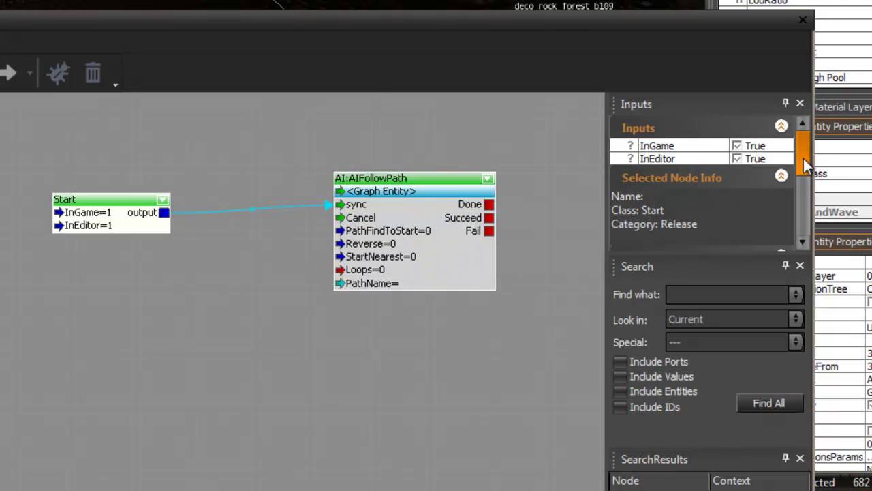
pyautogui.moveTo(803, 158); pyautogui.dragTo(801, 132)
# Step: Set the AIFollowPath node's PathName input to NewPath and reposition the node
pyautogui.click(380, 234)
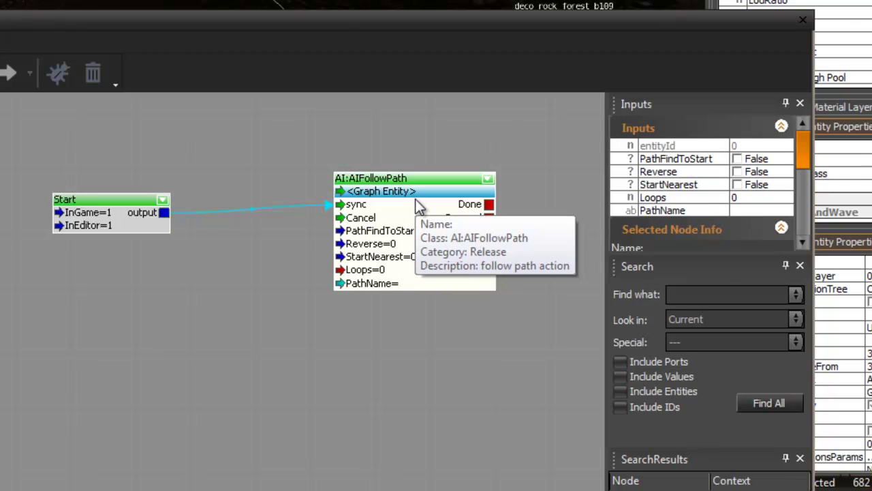
pyautogui.click(750, 211)
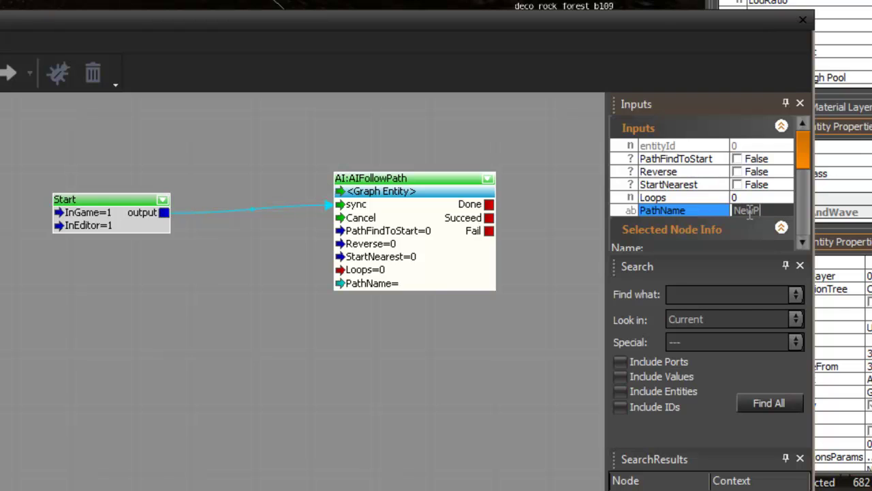
pyautogui.write('NewPath')
pyautogui.press('Return')
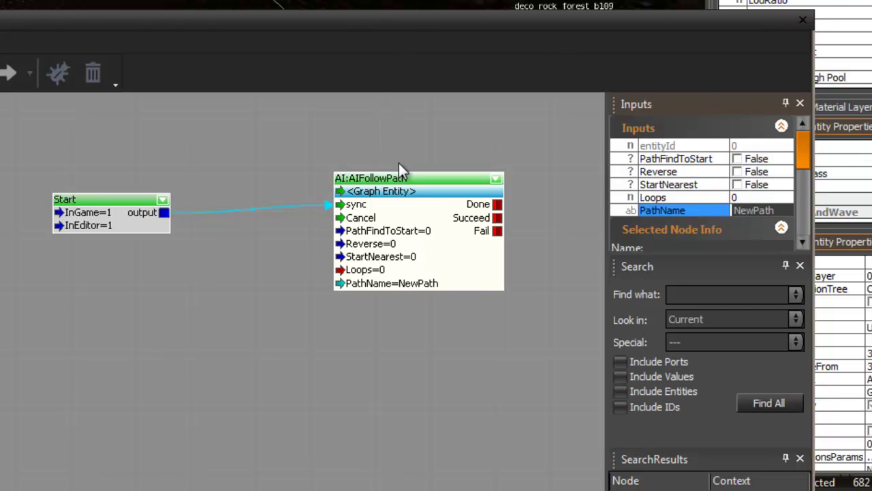
pyautogui.moveTo(402, 175); pyautogui.dragTo(323, 147)
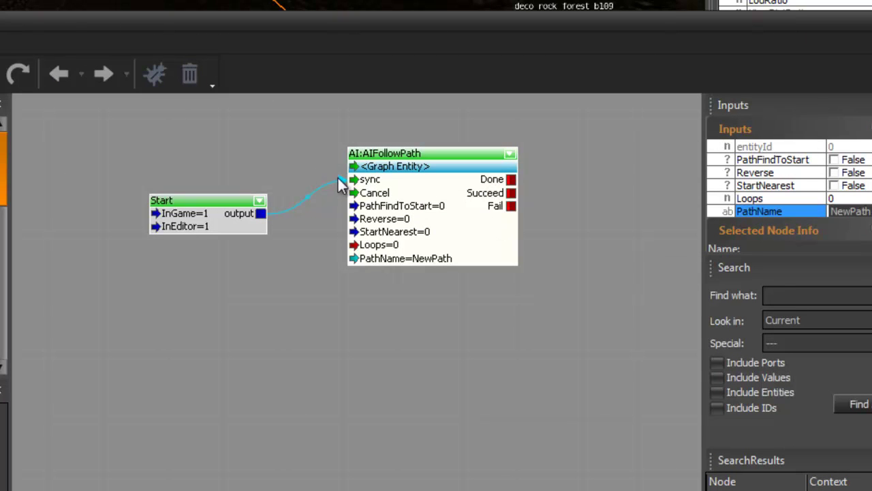
# Step: Reattach the Start link, set Loops to -1, and enable PathFindToStart
pyautogui.moveTo(340, 179); pyautogui.dragTo(346, 180)
pyautogui.click(841, 198)
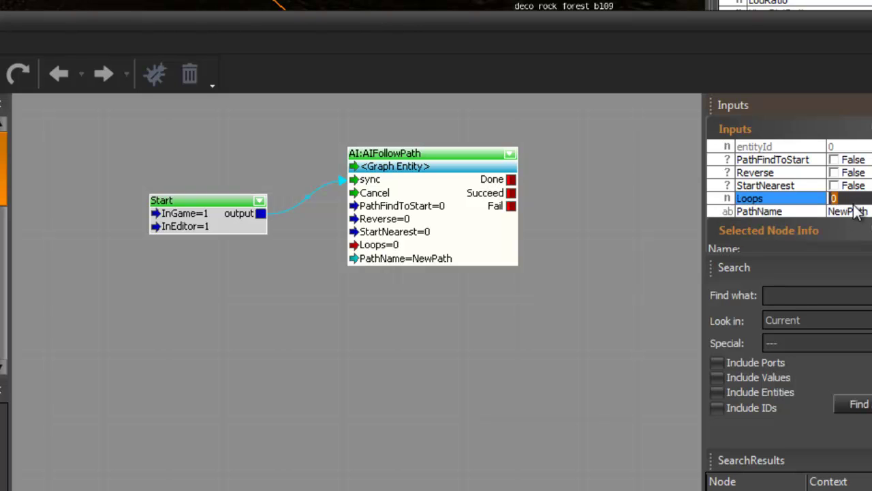
pyautogui.write('-')
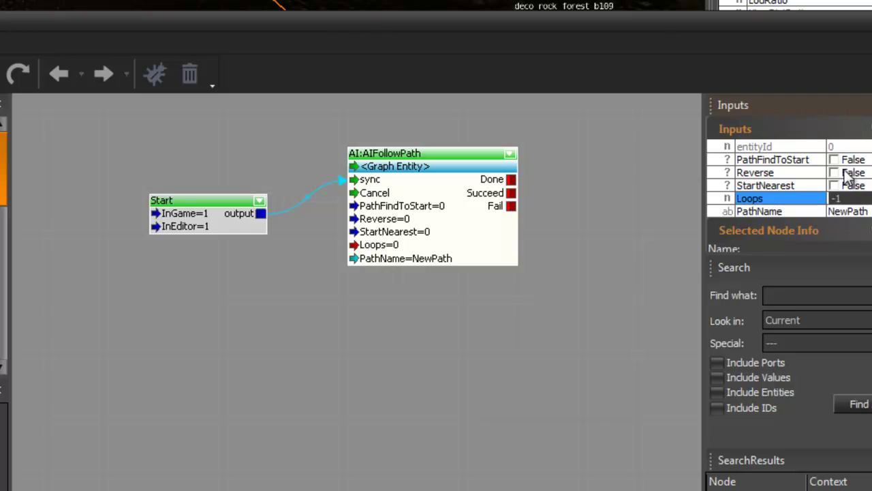
pyautogui.write('1')
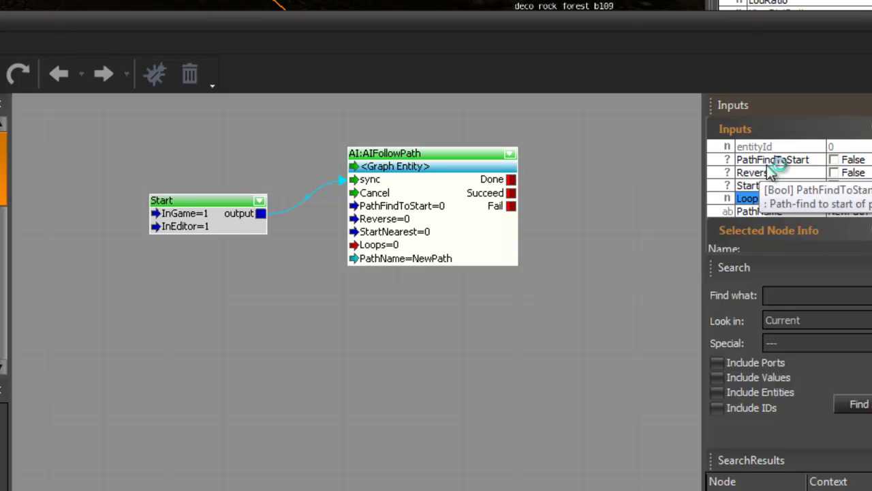
pyautogui.click(833, 161)
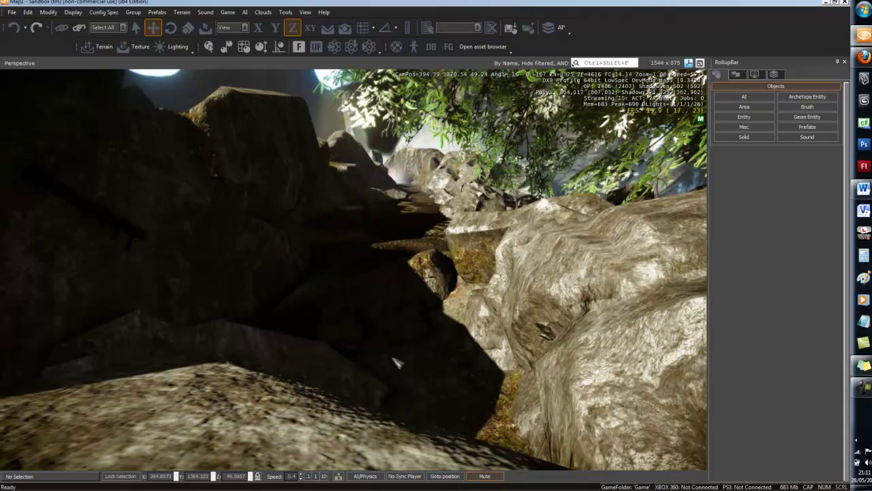
# Step: Play-test the cave level in game mode, firing the rocket launcher, then return to the editor
pyautogui.hotkey('ctrl', 'g')
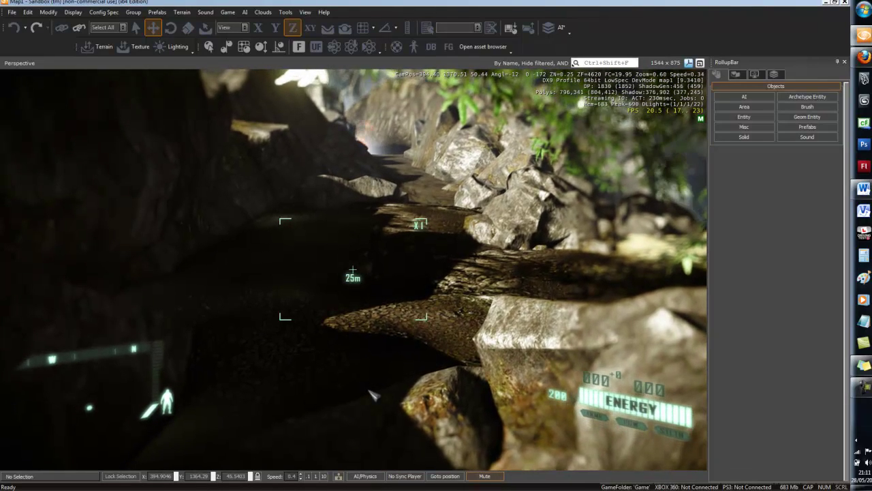
pyautogui.press('b')
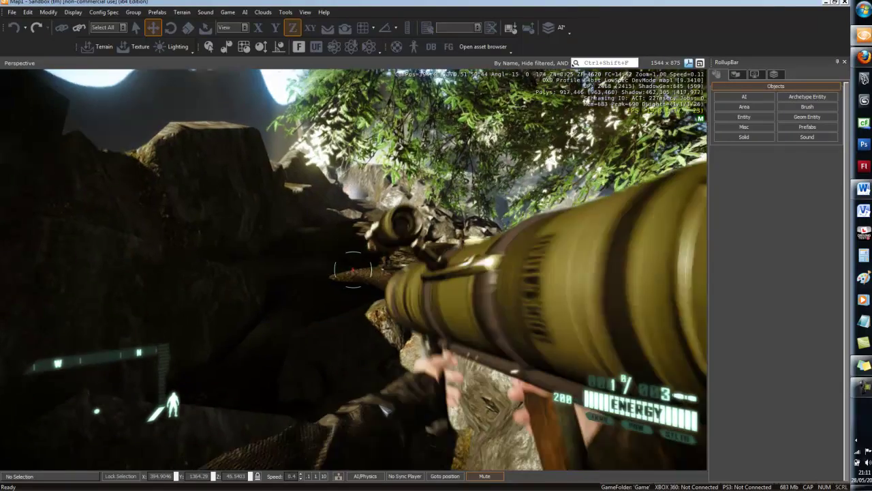
pyautogui.click(386, 411)
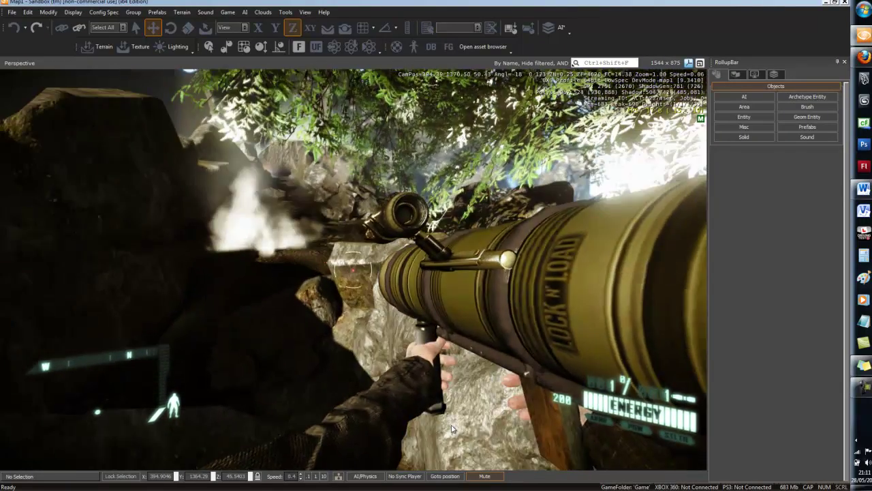
pyautogui.rightClick(451, 423)
pyautogui.press('Escape')
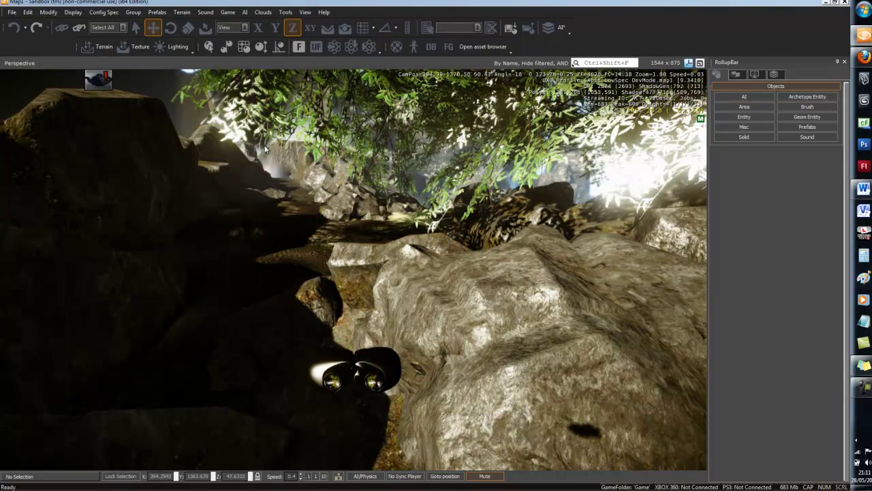